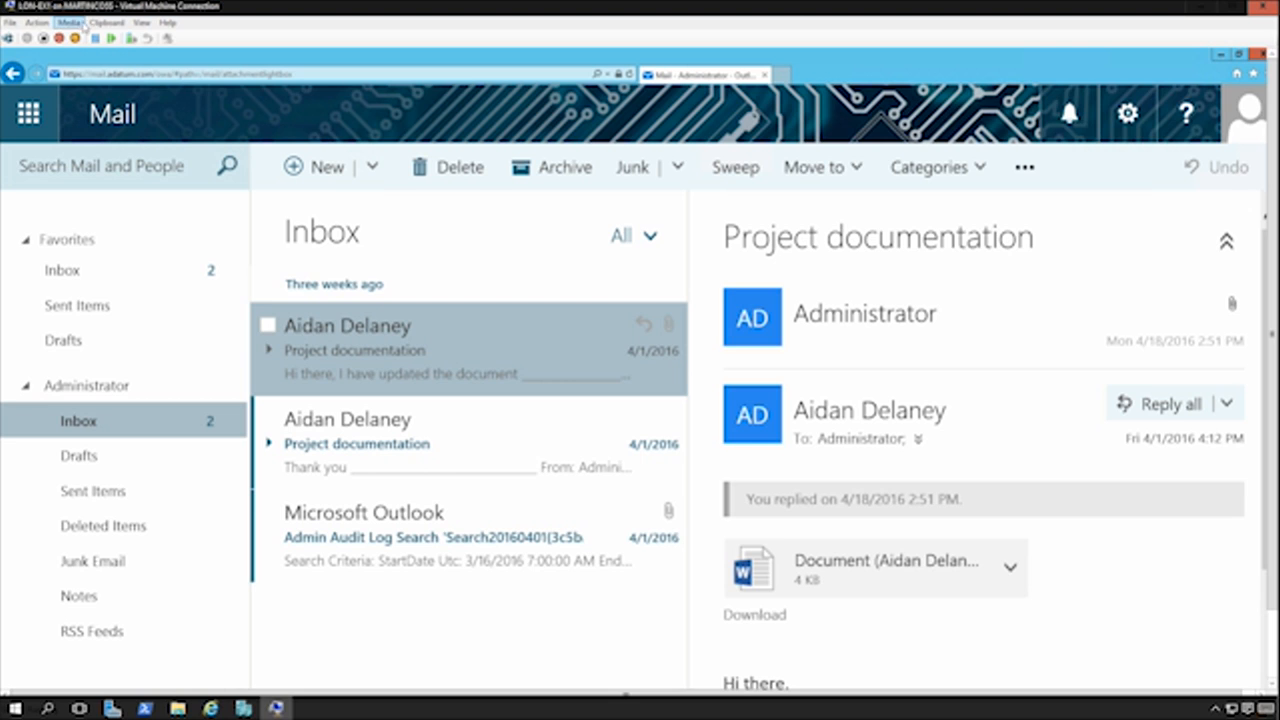
left_click(141, 22)
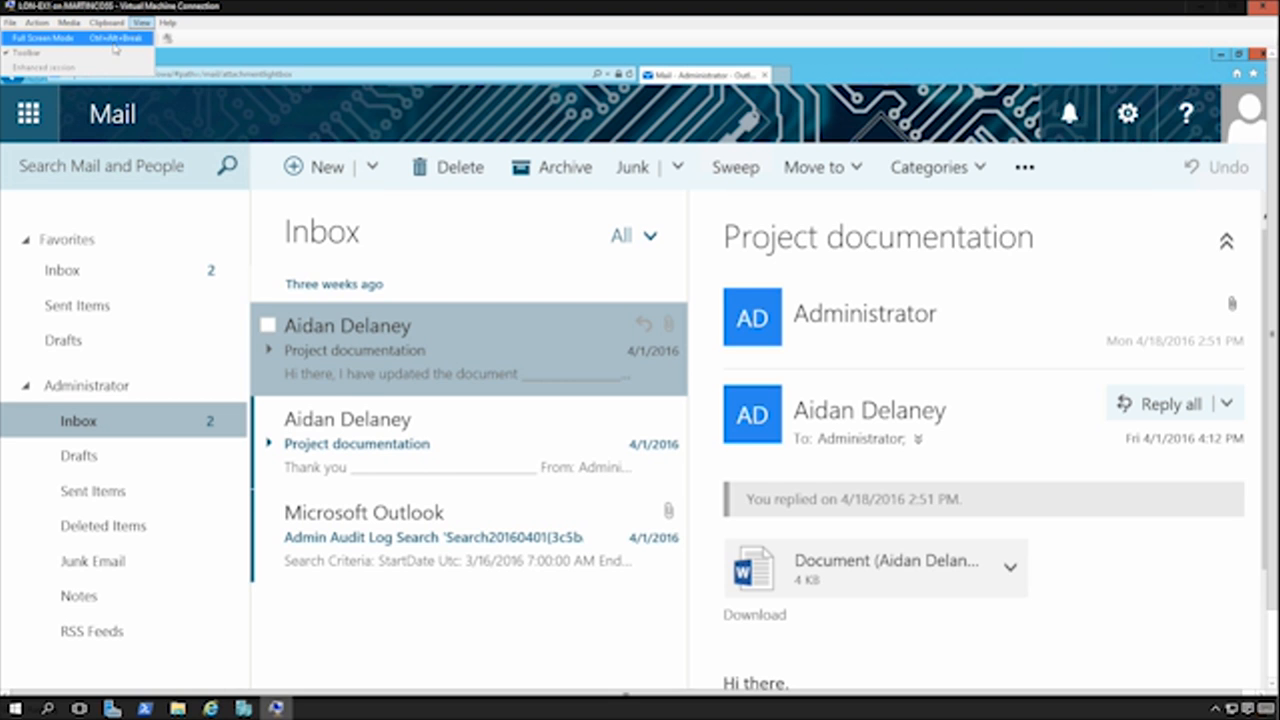
left_click(113, 42)
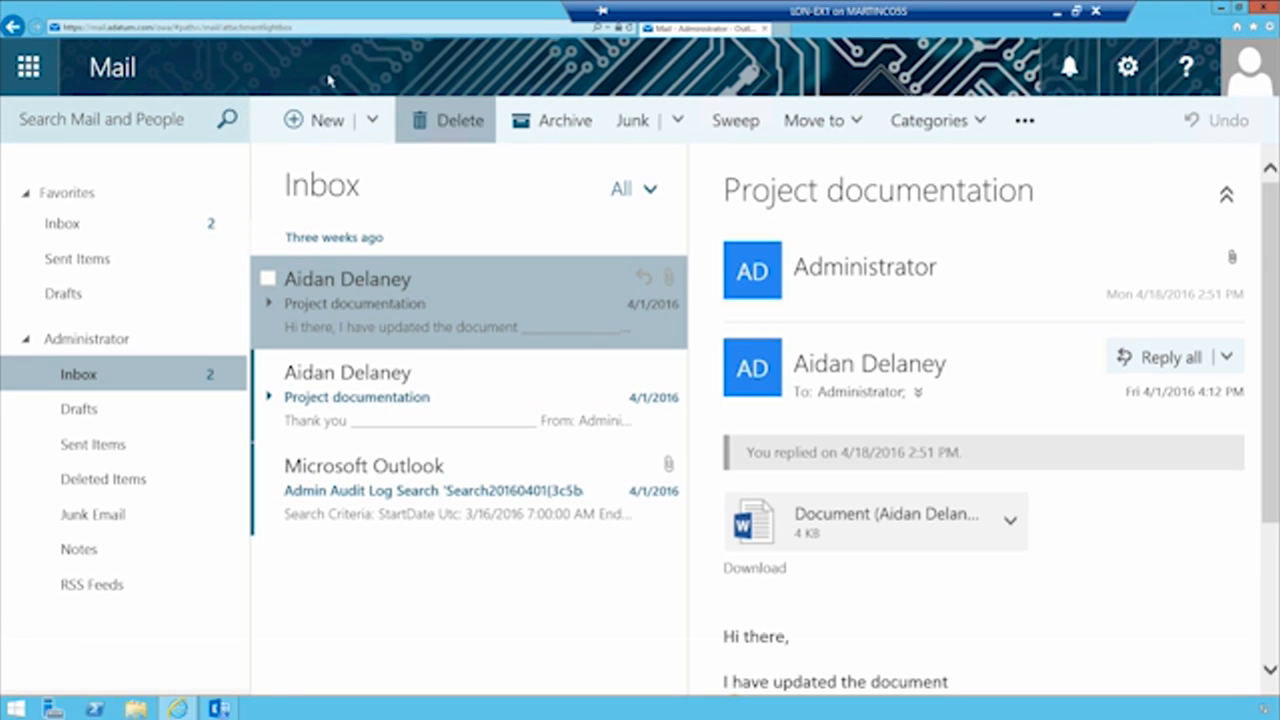
left_click(155, 30)
left_click_drag(157, 29, 340, 28)
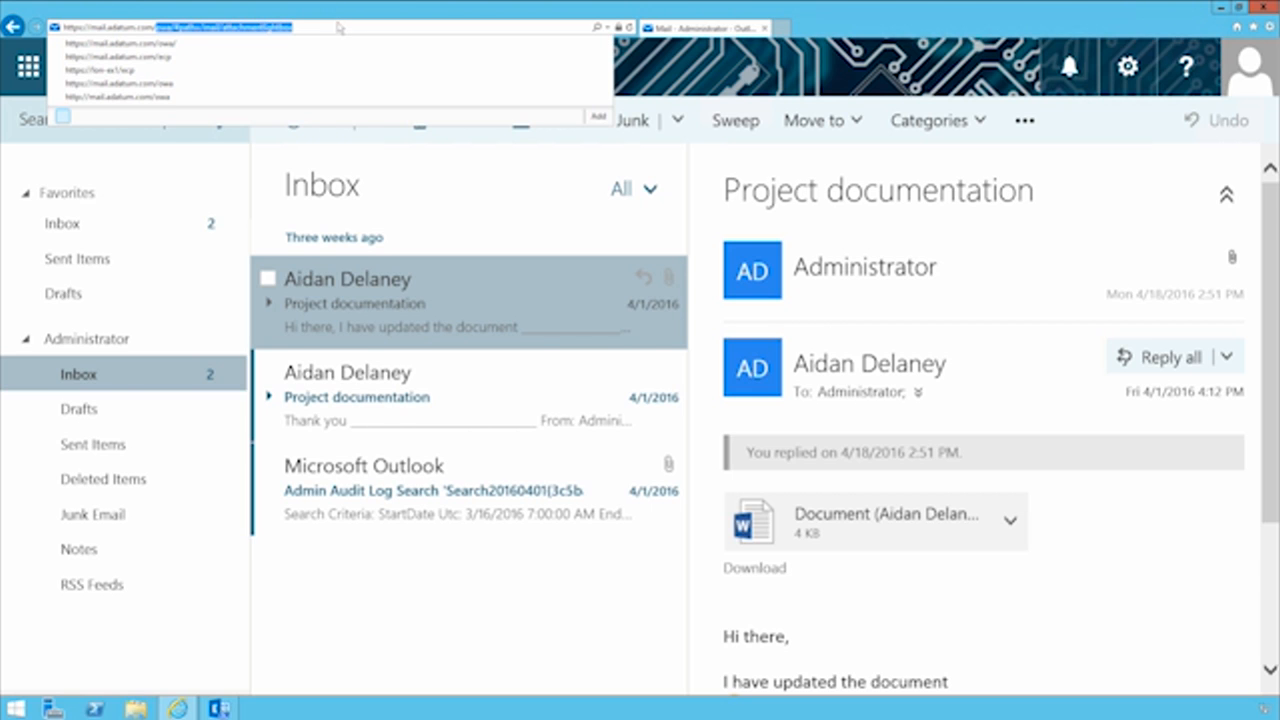
type("ec")
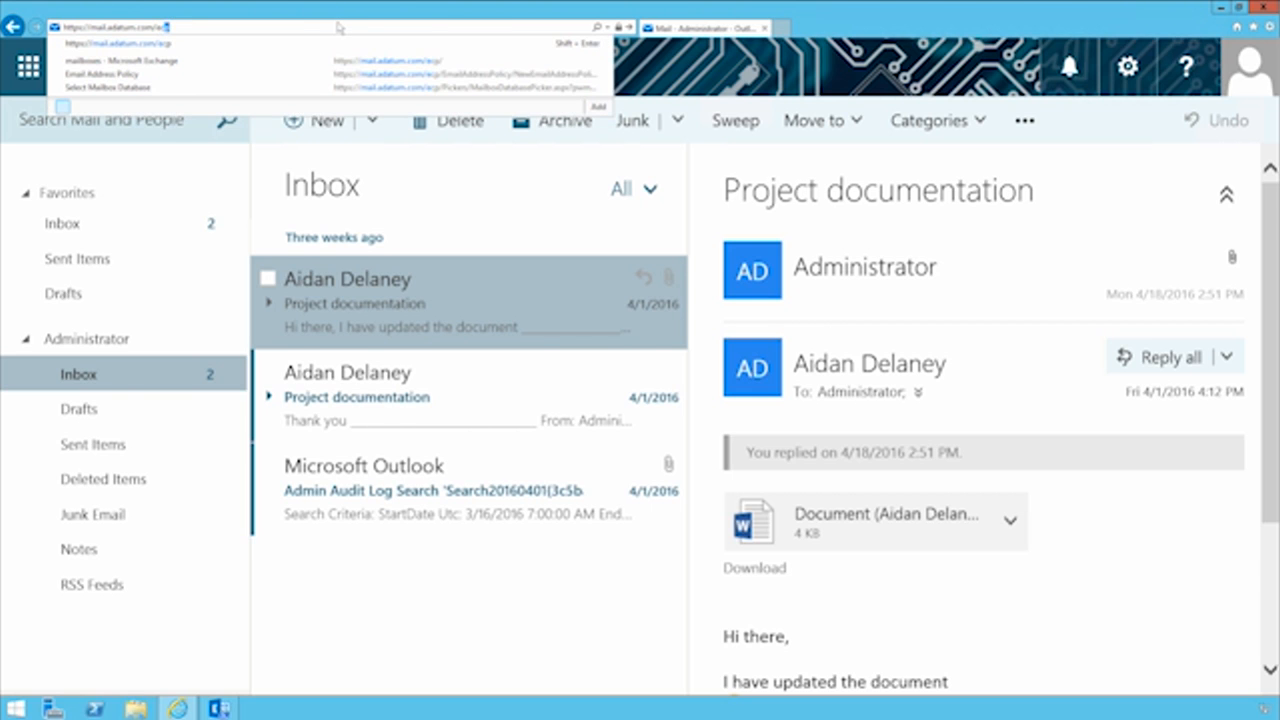
key("Return")
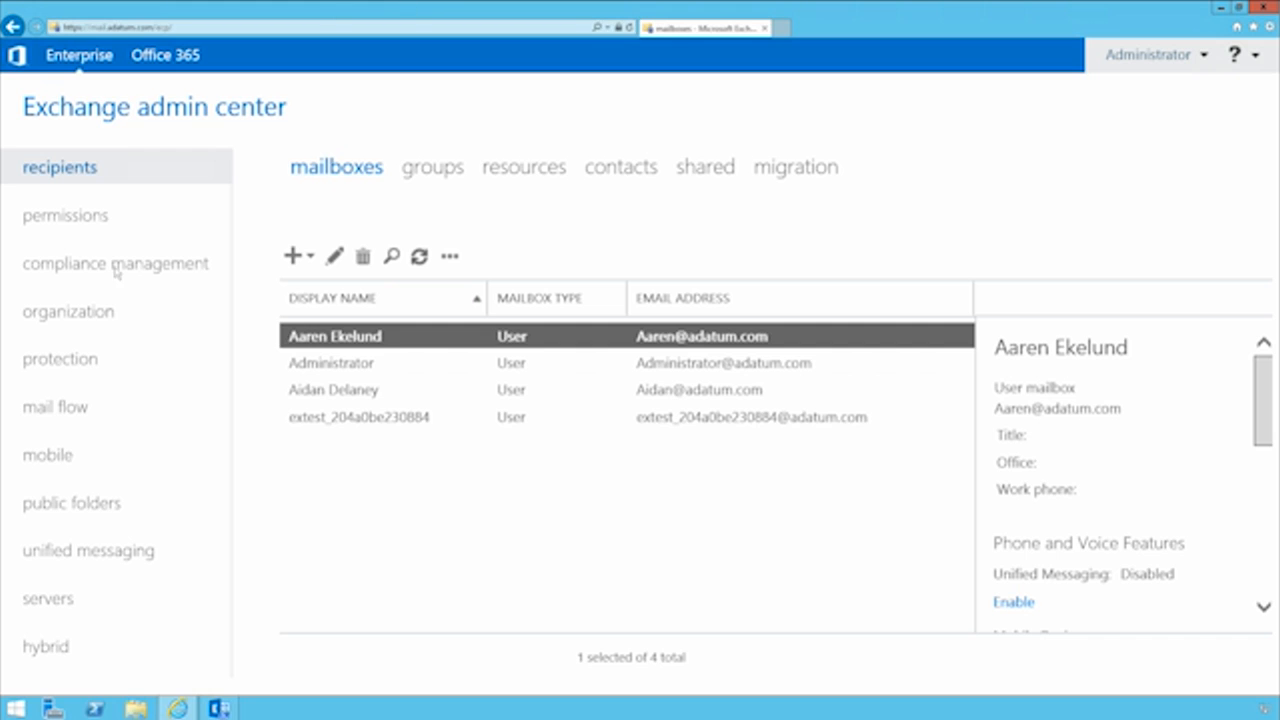
View the mobile device mailbox policies in the mobile section and return to mobile device access
left_click(45, 458)
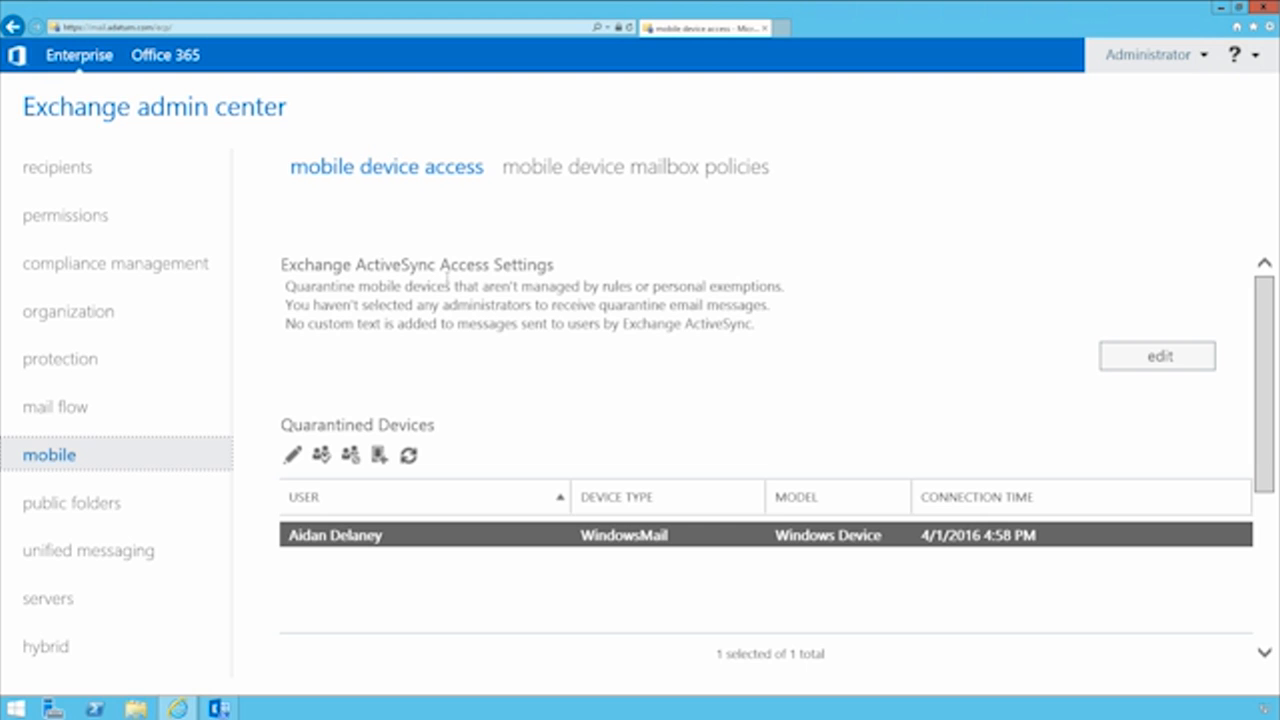
left_click(645, 170)
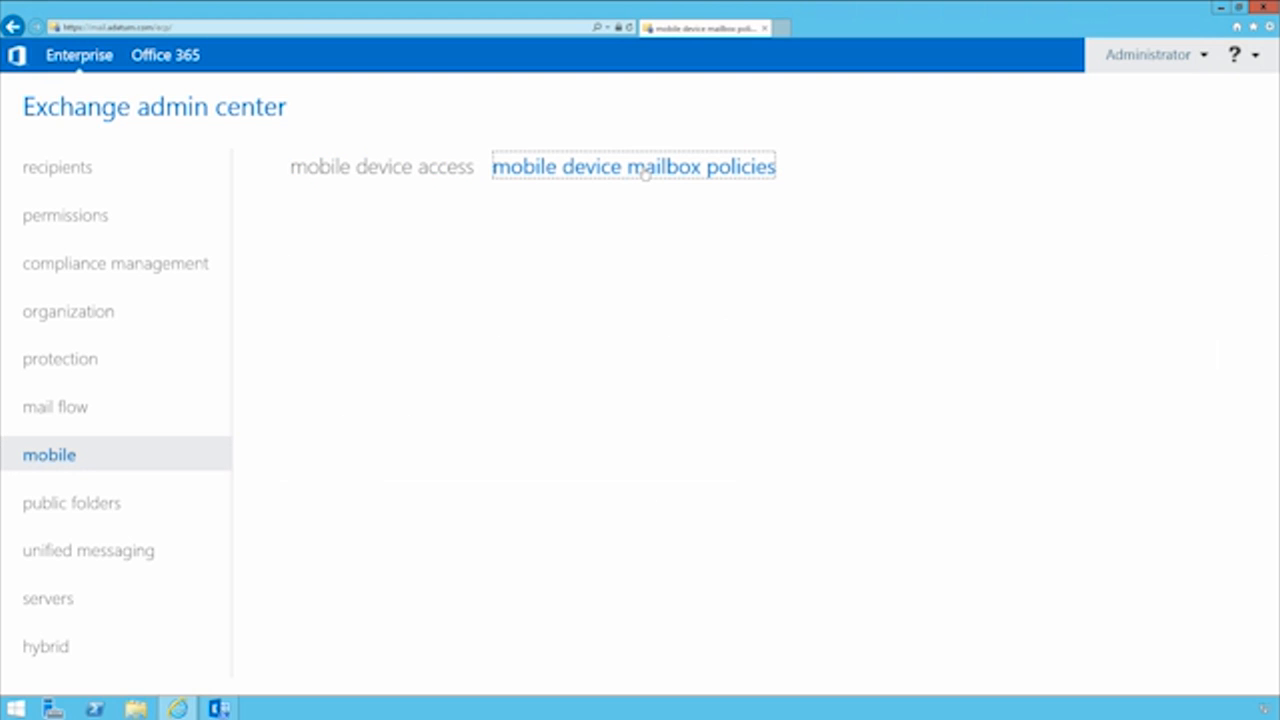
left_click(336, 168)
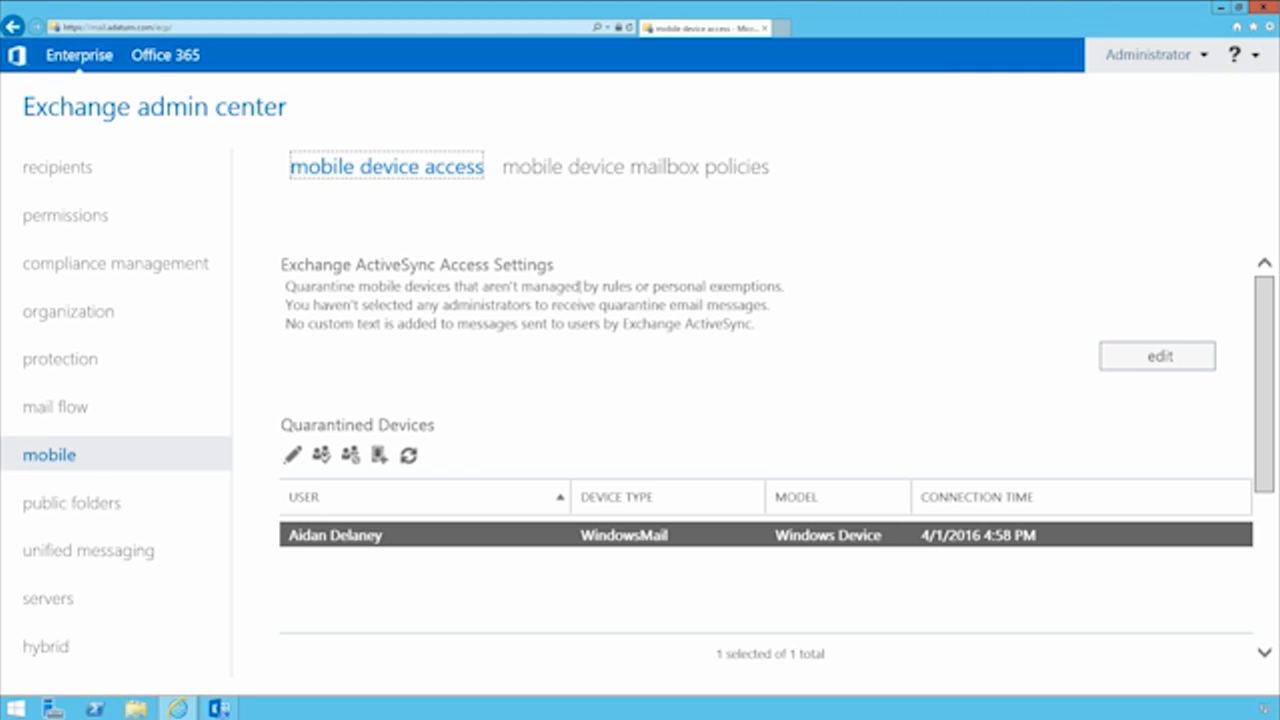
Examine the connection options in the Exchange ActiveSync access settings, trying Allow access and Block access before reselecting Quarantine
left_click(1161, 358)
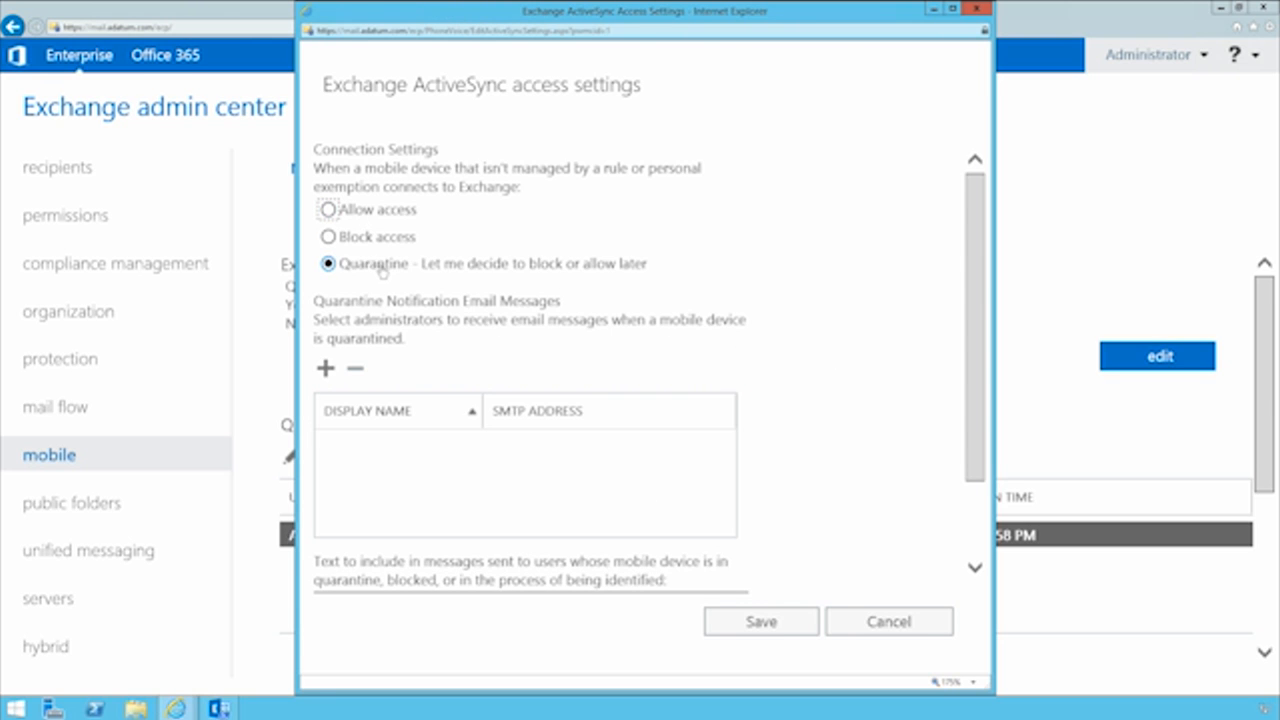
left_click(381, 216)
left_click(380, 240)
scroll(380, 240, "down", 2)
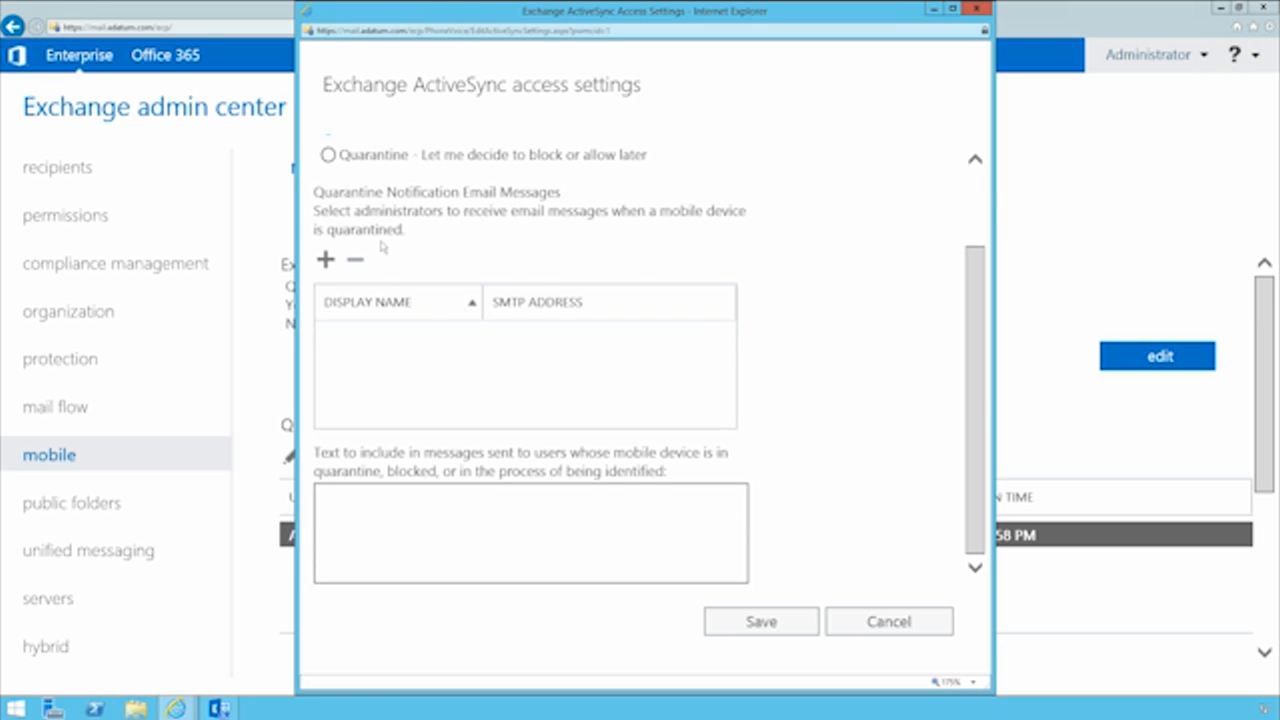
scroll(382, 246, "up", 1)
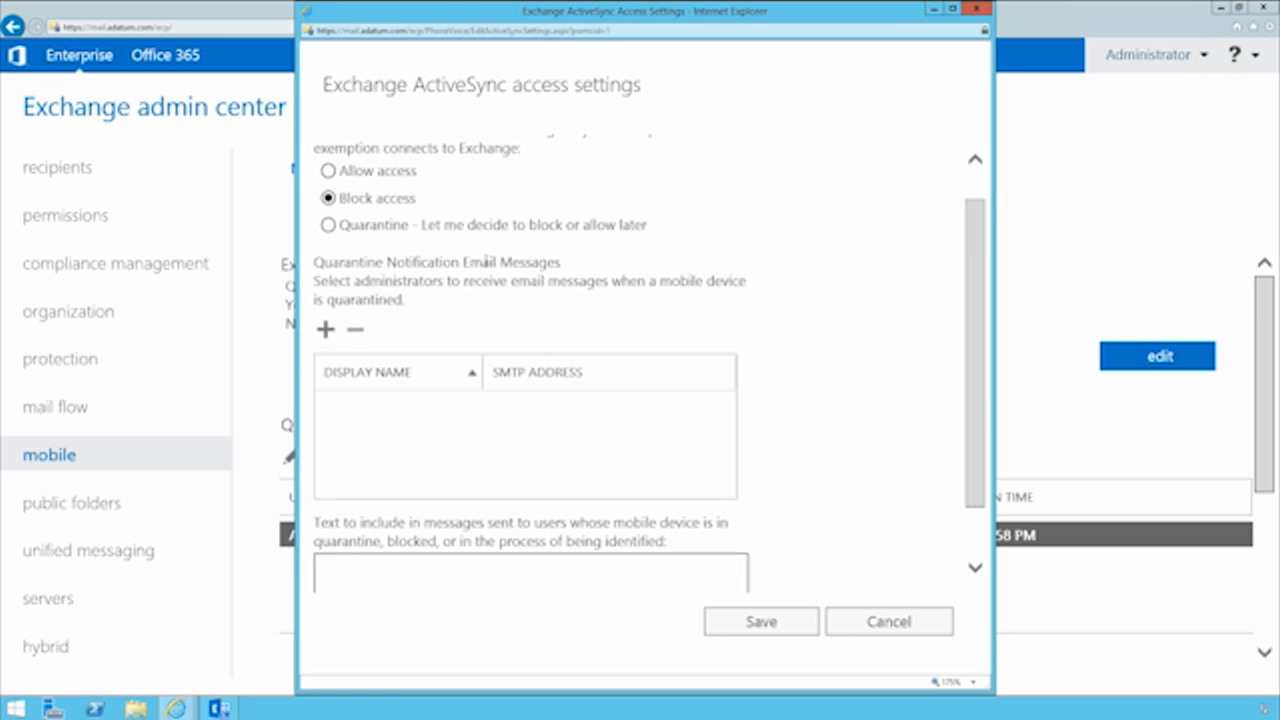
left_click(329, 227)
Examine the administrator picker for quarantine notifications and the user message text field, and close the access settings without saving
left_click(325, 330)
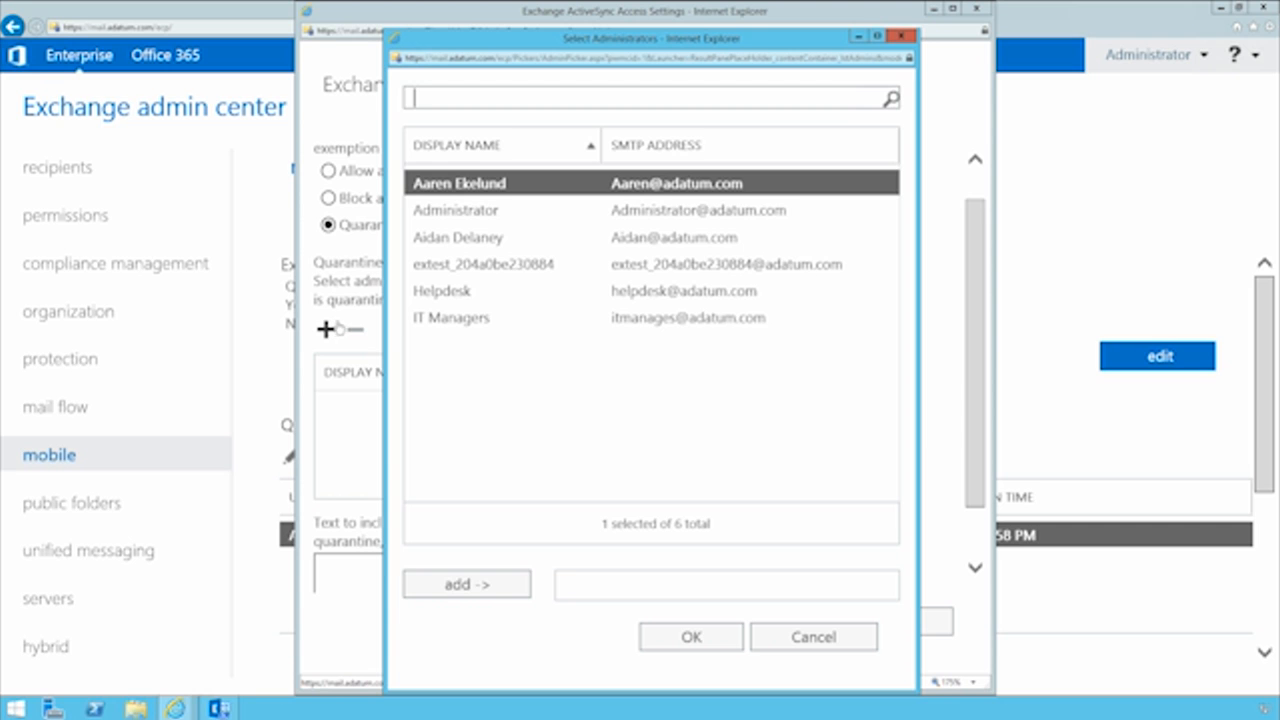
left_click(800, 645)
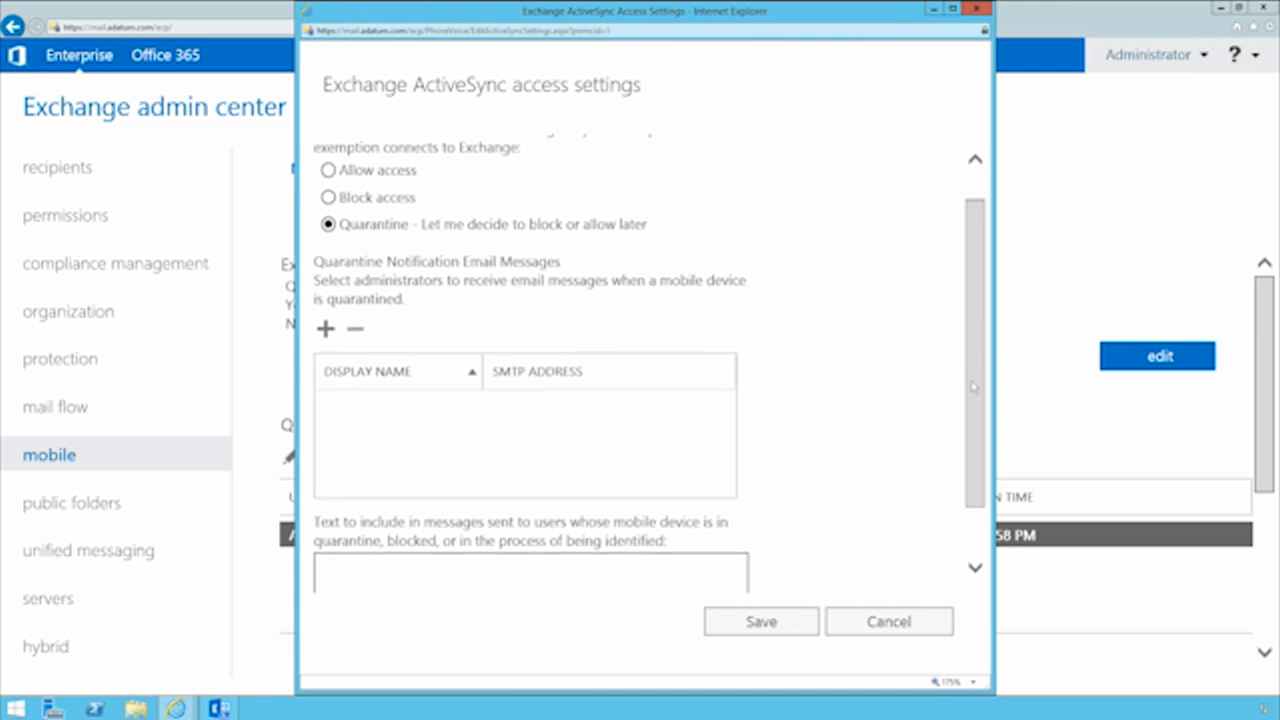
left_click_drag(975, 357, 968, 457)
left_click(566, 504)
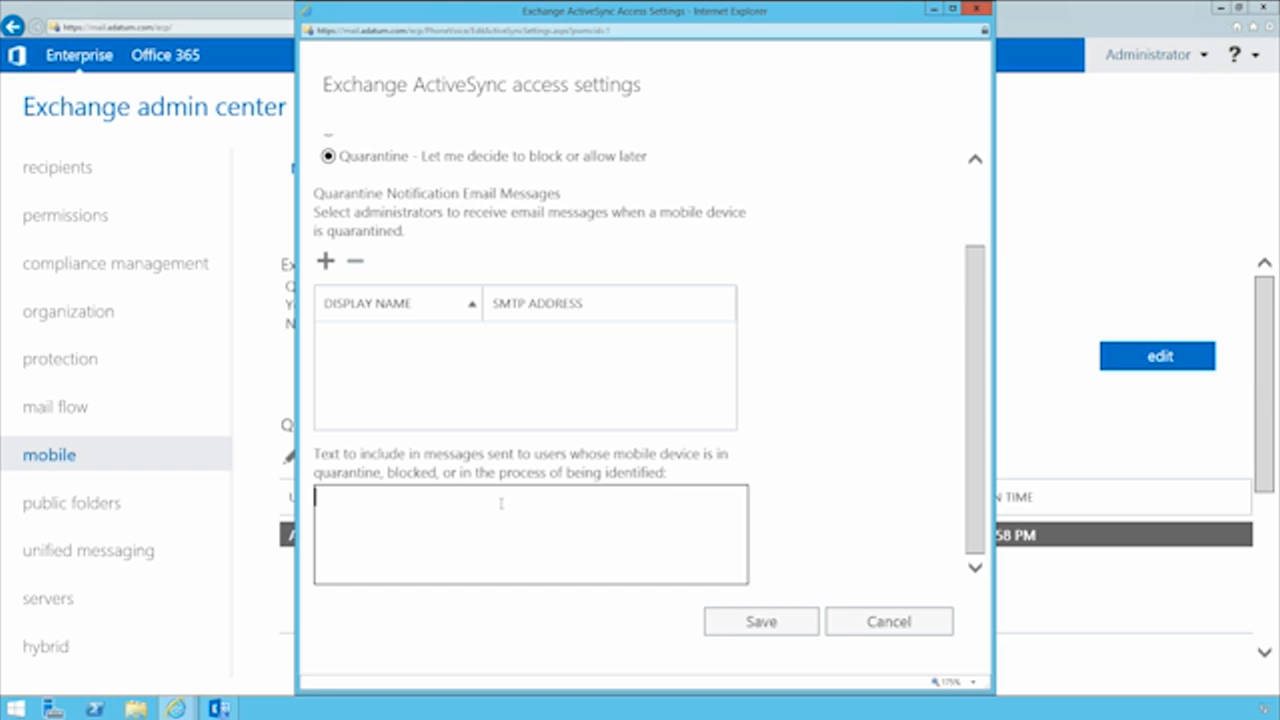
left_click(862, 621)
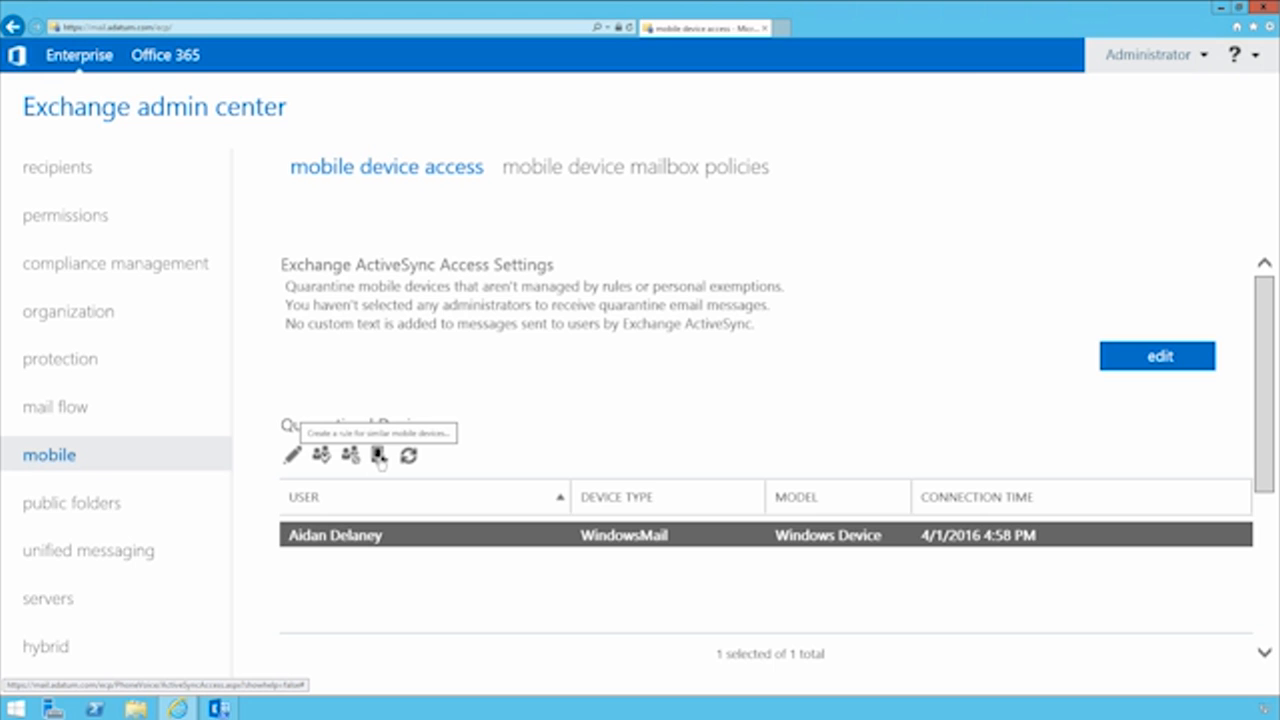
Examine the device family choices and access options for a new device access rule, and discard the rule
scroll(380, 462, "down", 4)
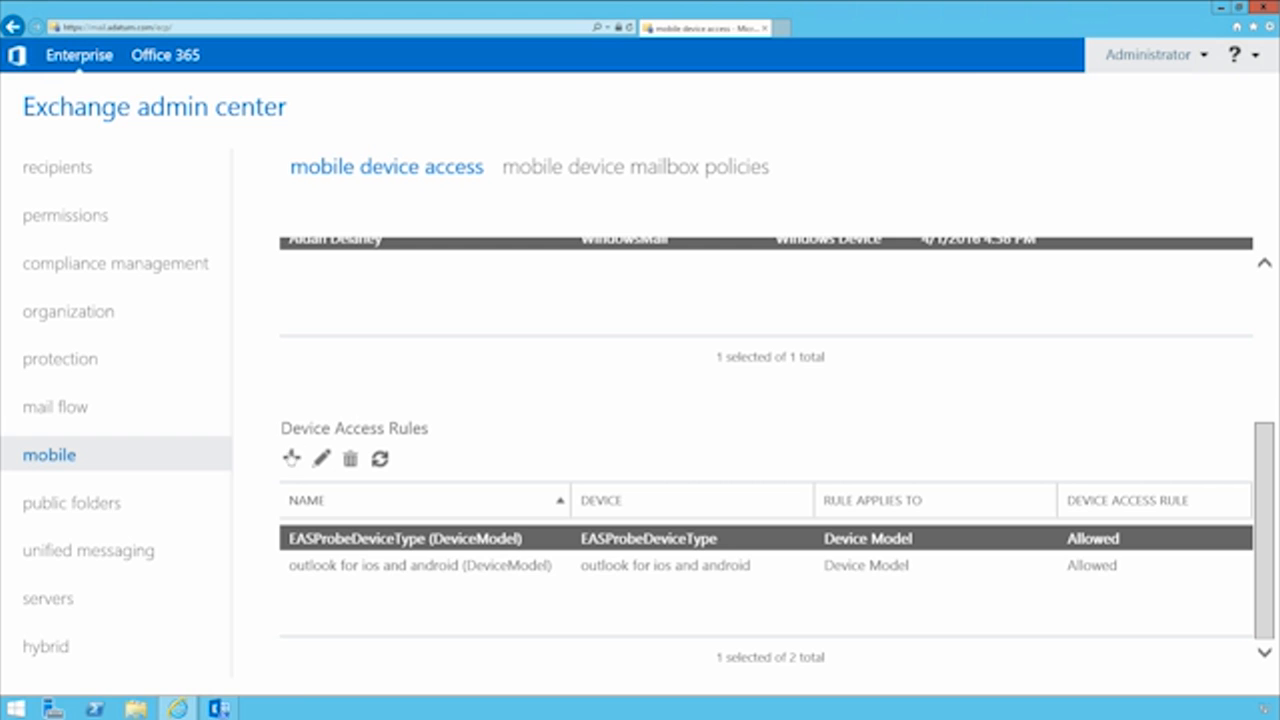
left_click(291, 457)
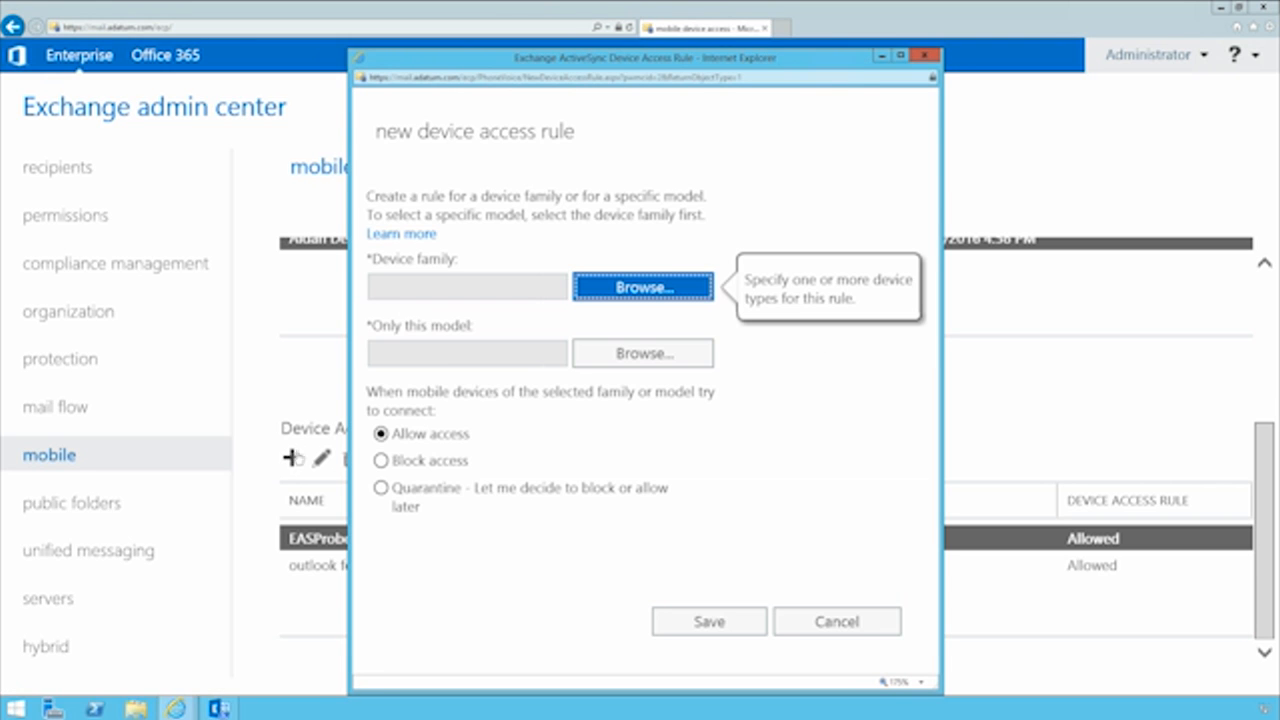
left_click(618, 287)
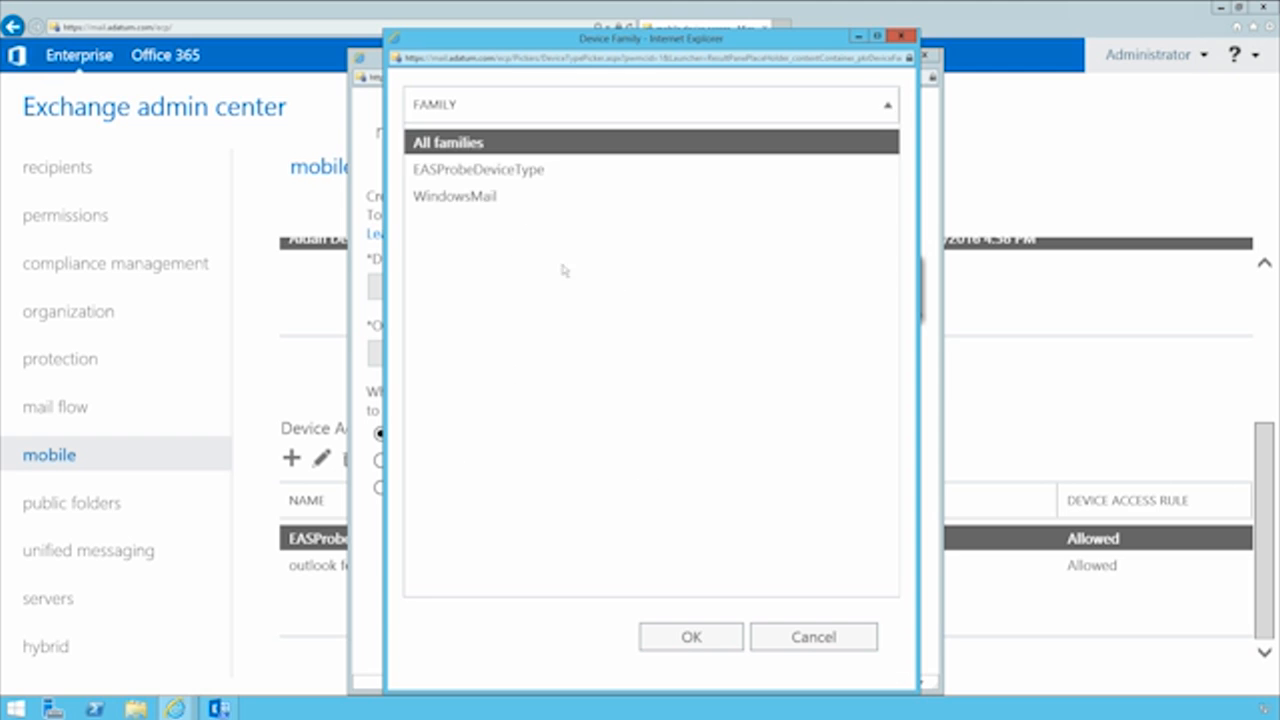
left_click(477, 203)
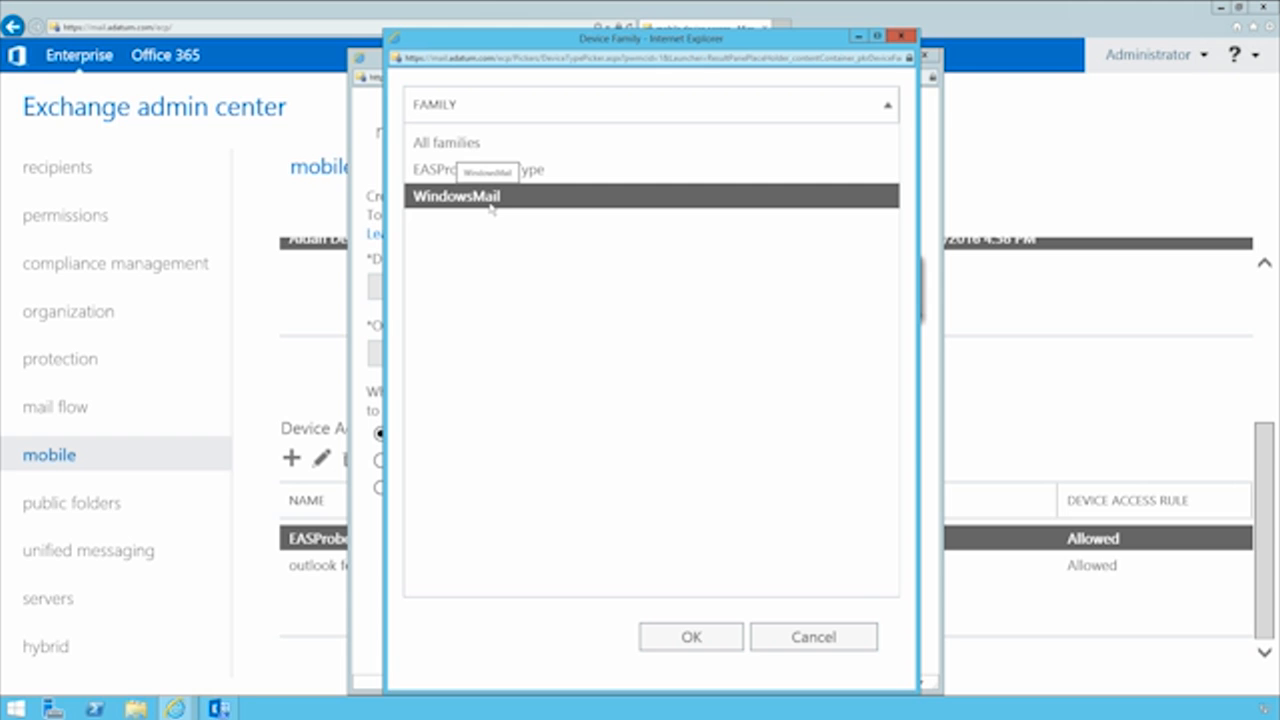
left_click(825, 645)
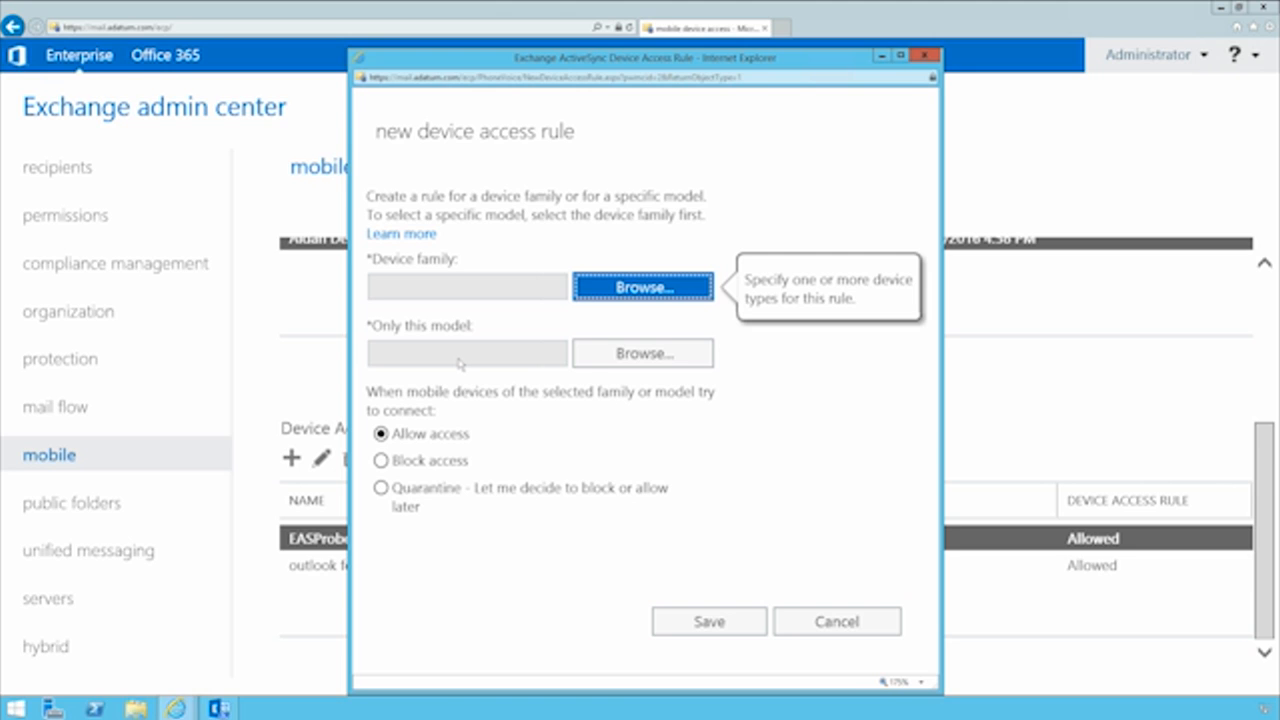
mouse_move(452, 434)
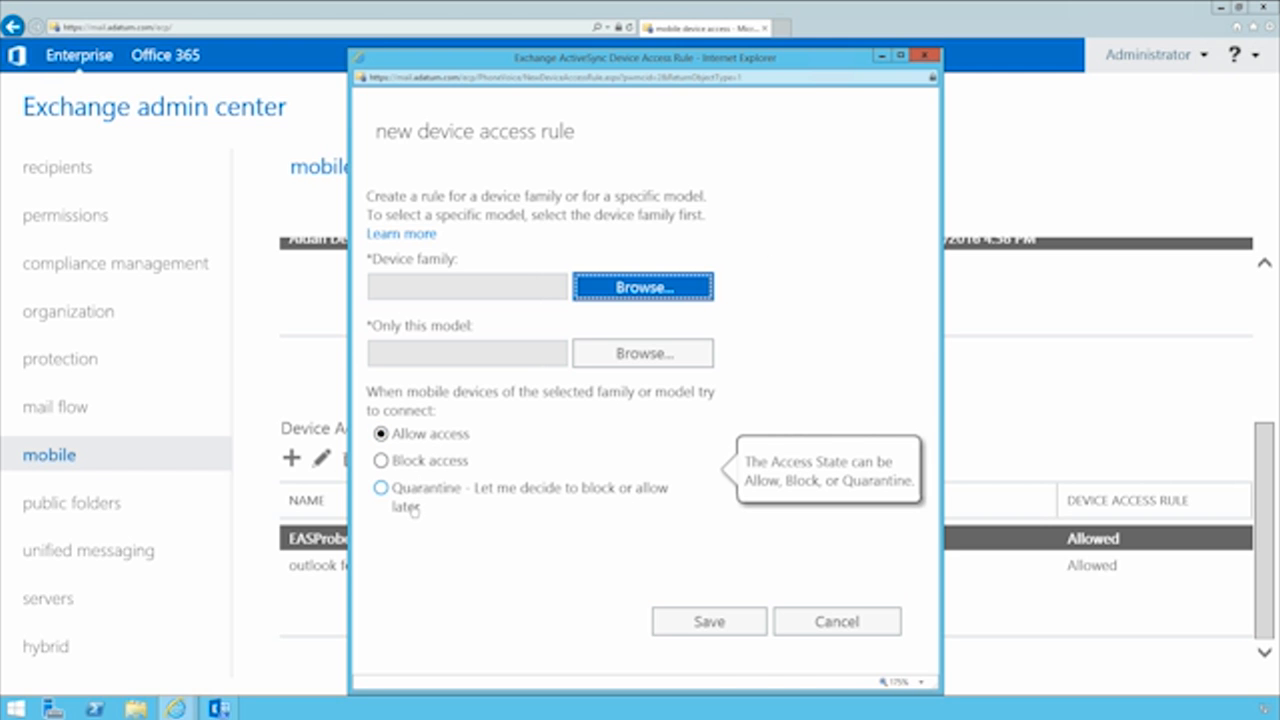
left_click(800, 630)
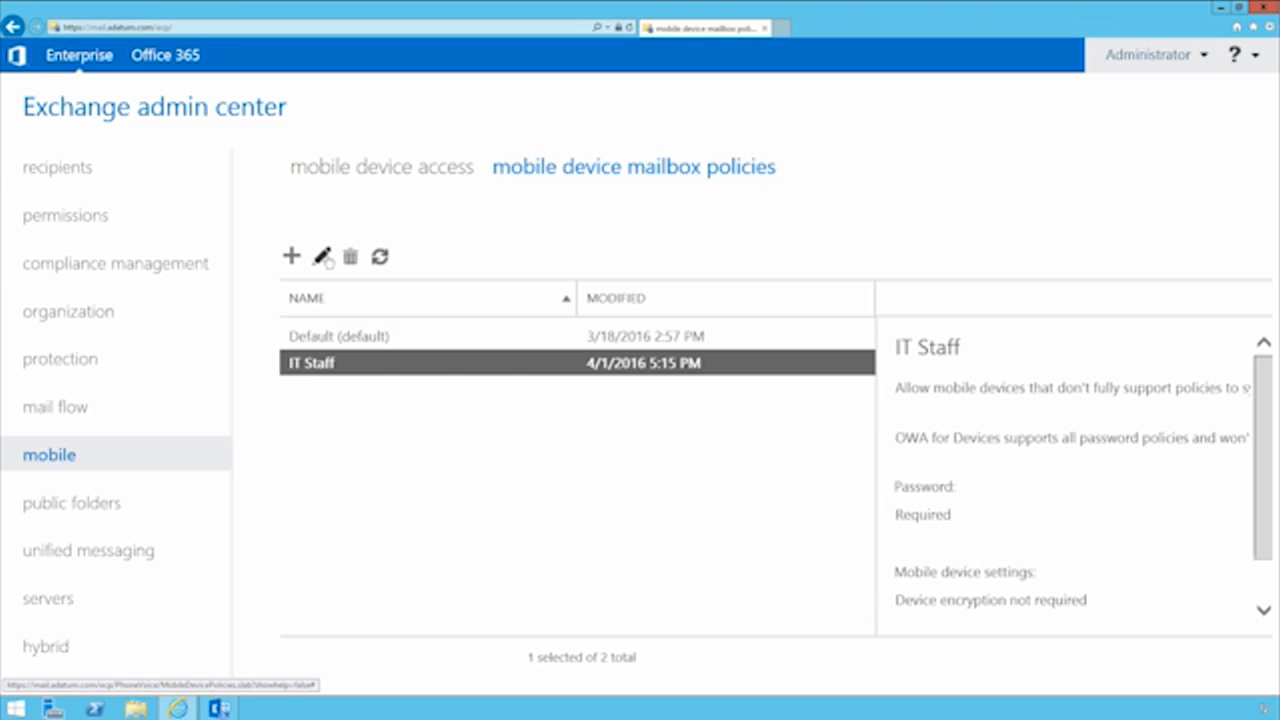
Examine the security settings of the IT Staff mobile device mailbox policy and close it without saving
left_click(324, 258)
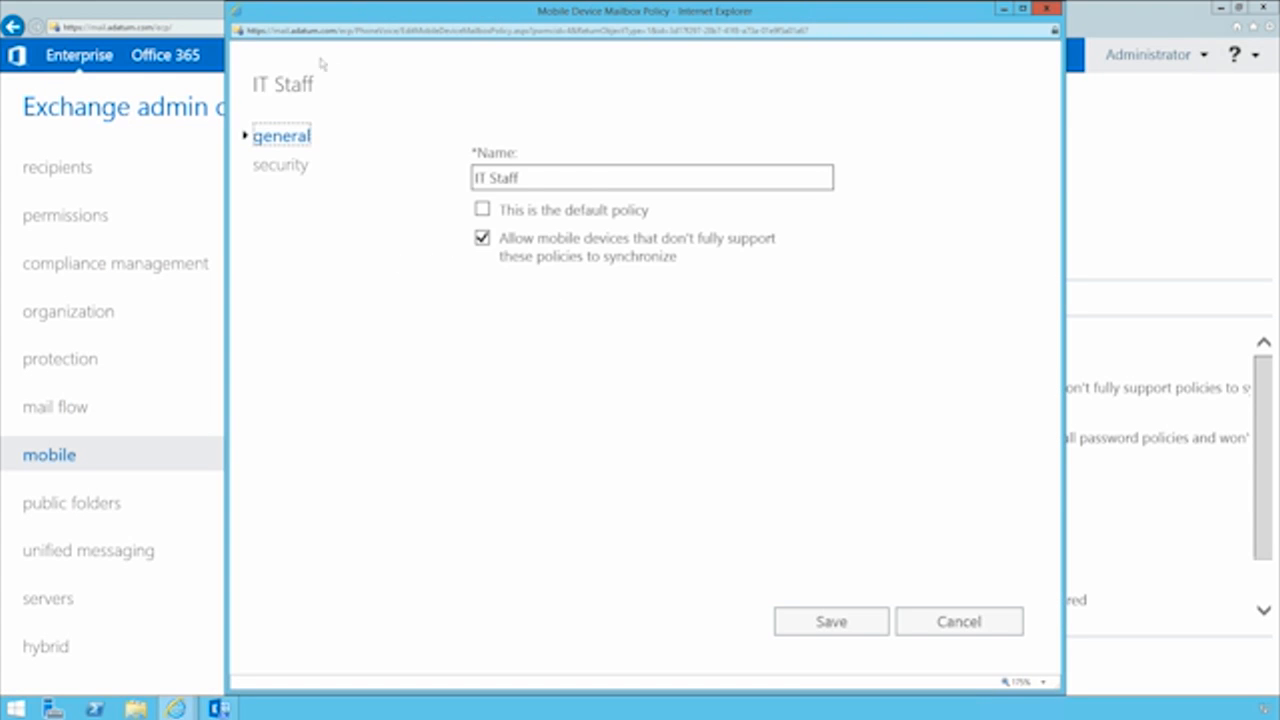
left_click(280, 164)
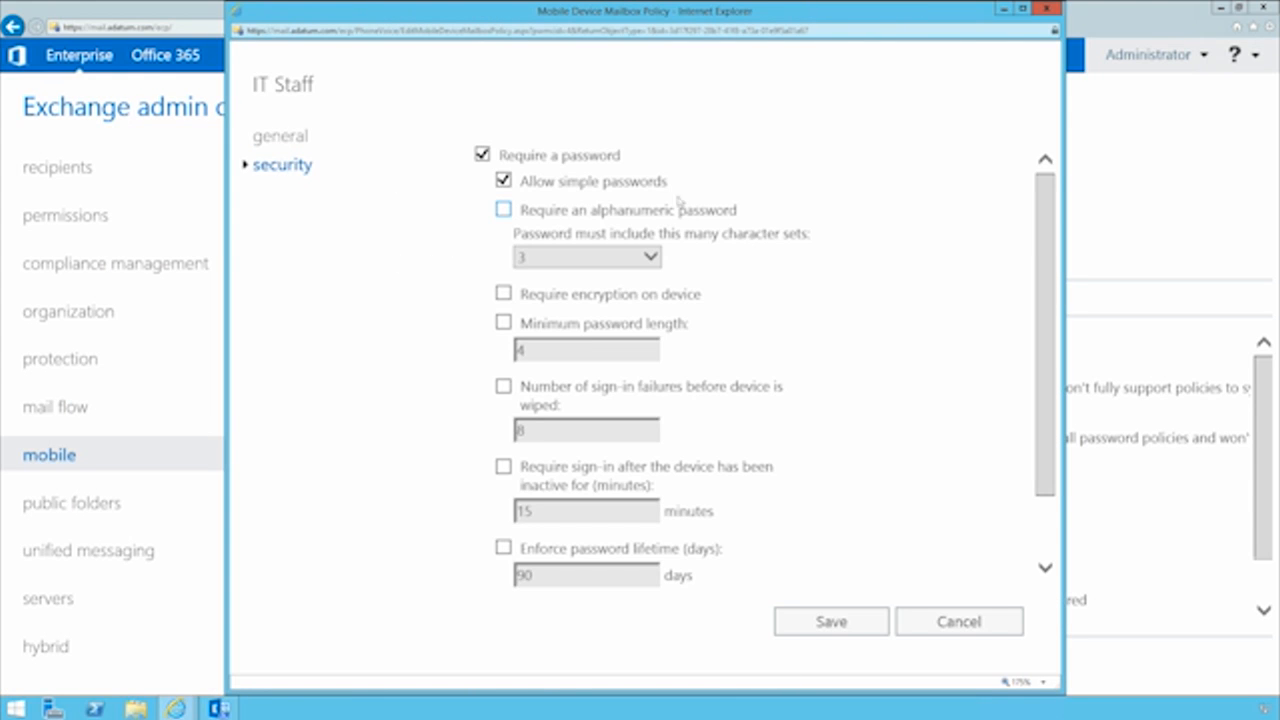
mouse_move(561, 163)
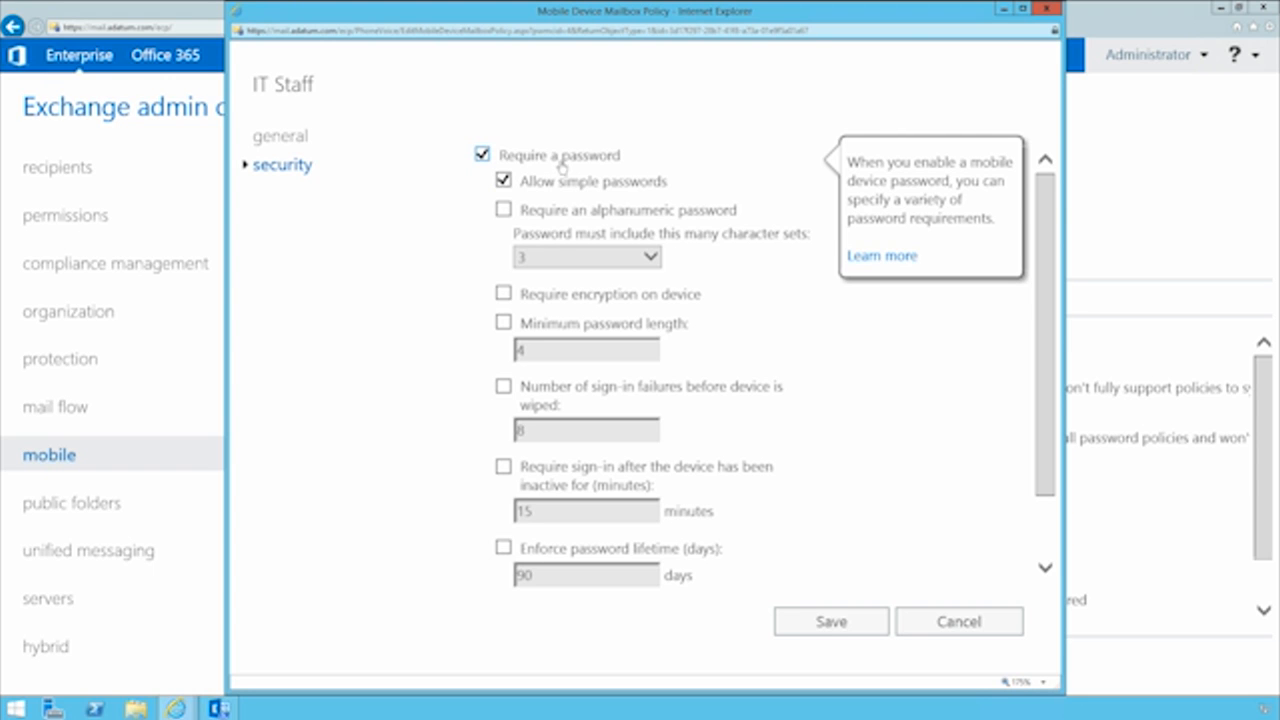
mouse_move(570, 215)
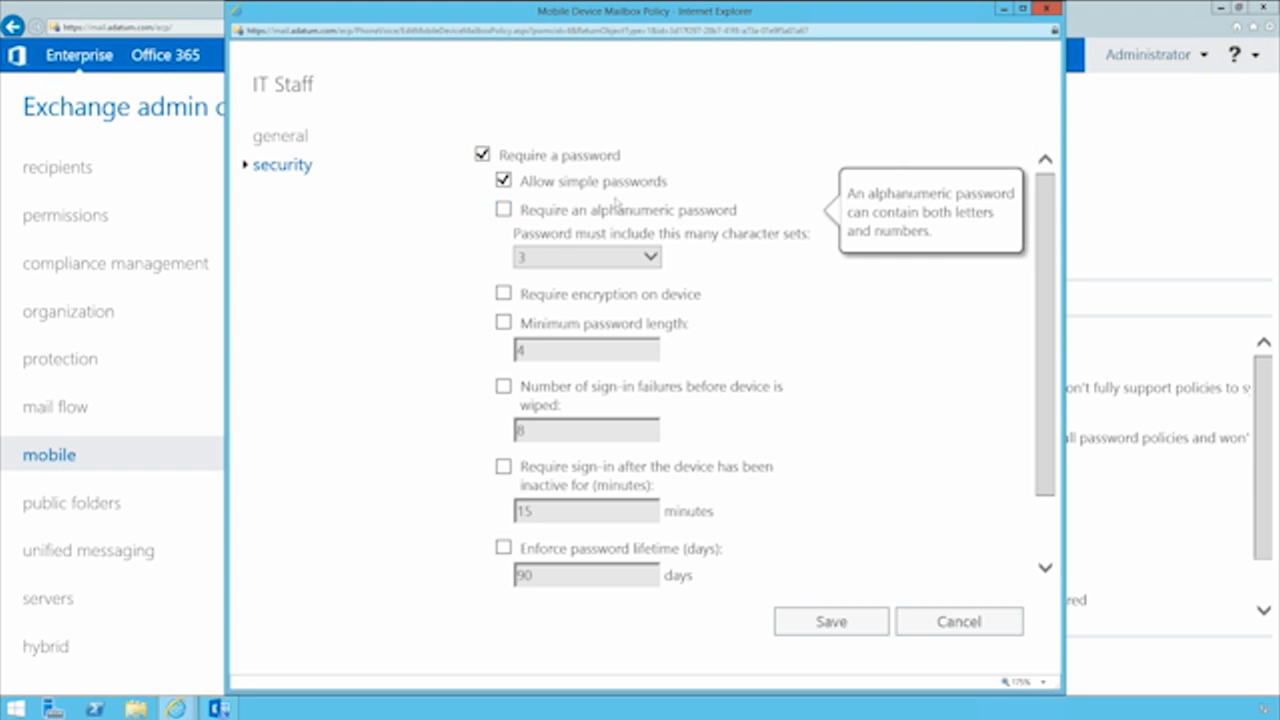
mouse_move(706, 296)
scroll(706, 300, "down", 1)
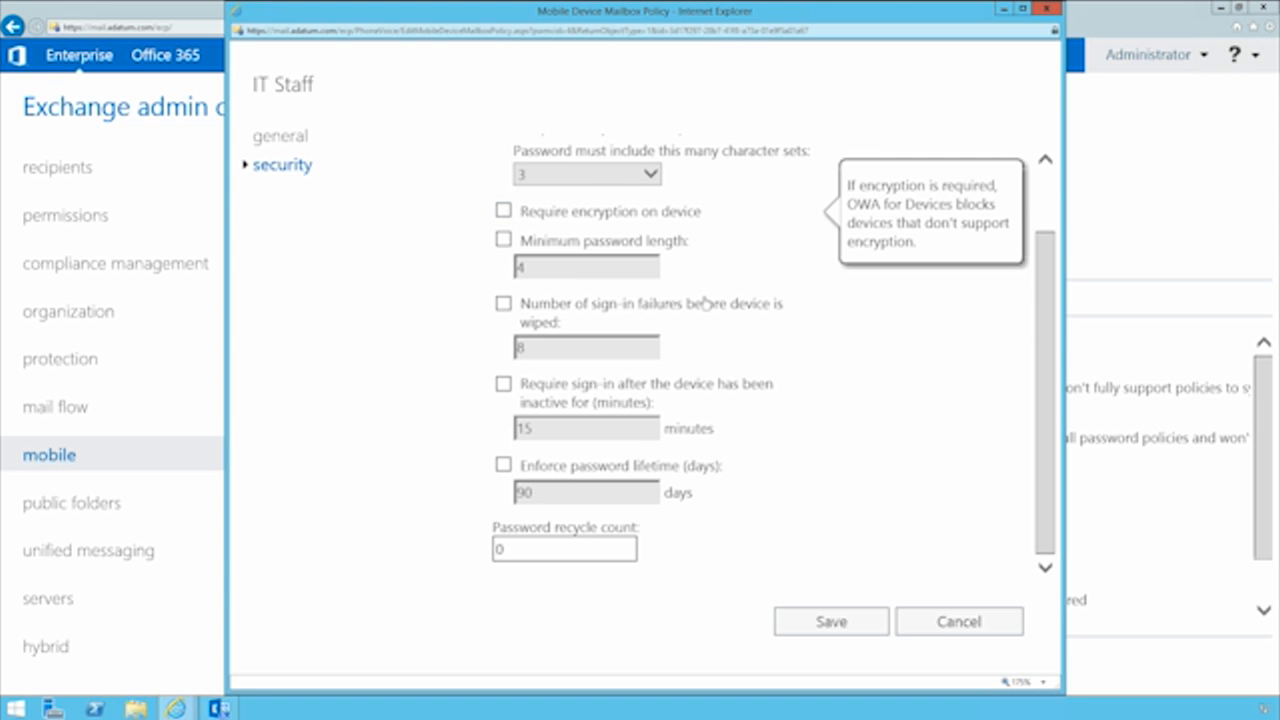
scroll(700, 300, "up", 1)
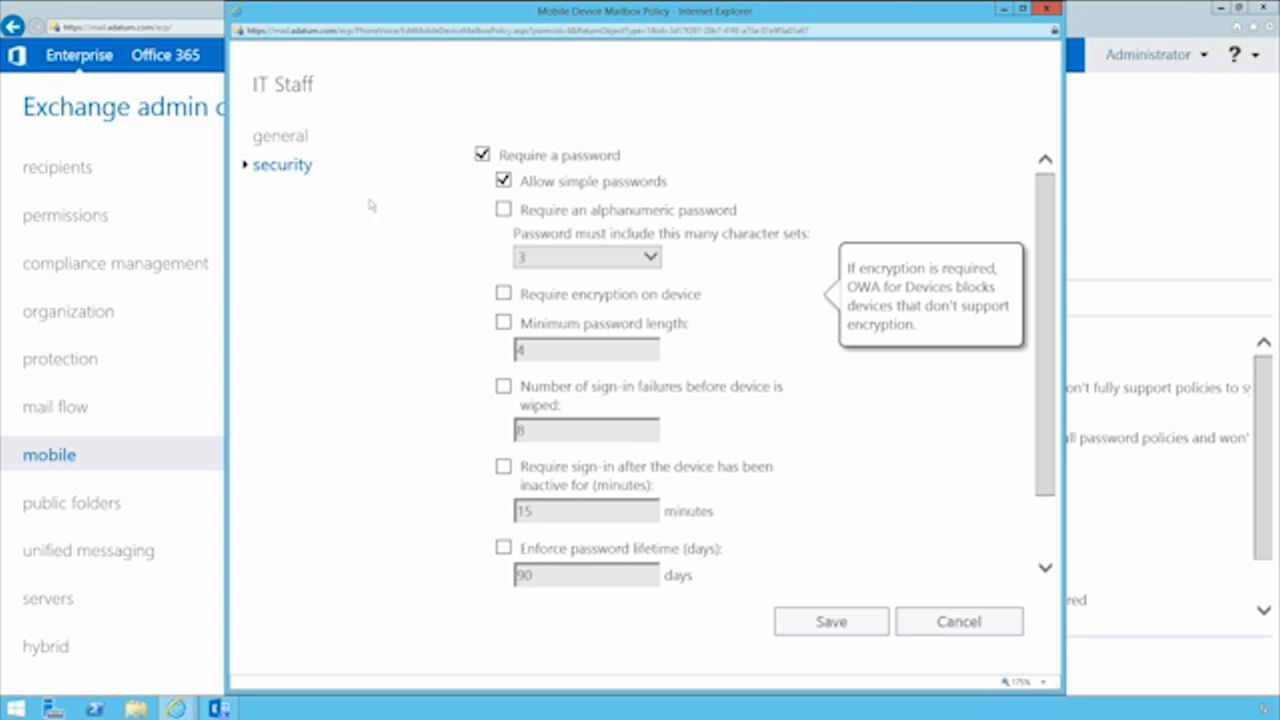
scroll(517, 331, "down", 1)
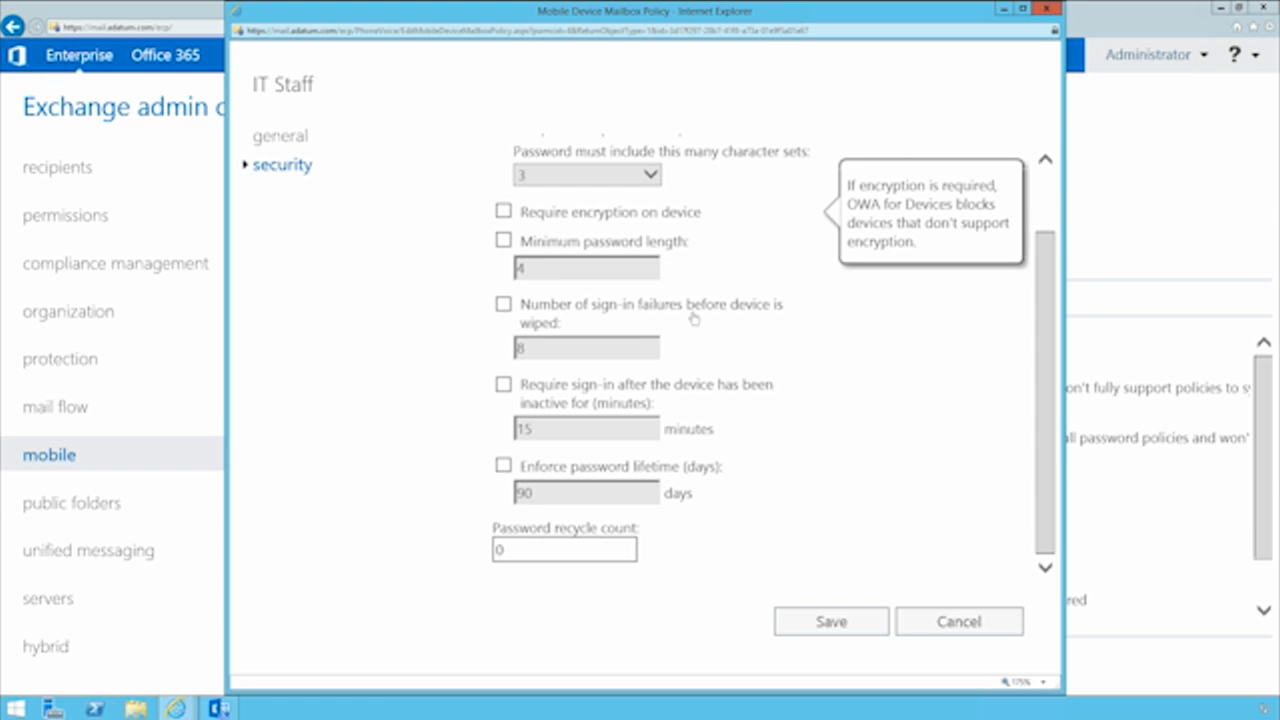
left_click(978, 623)
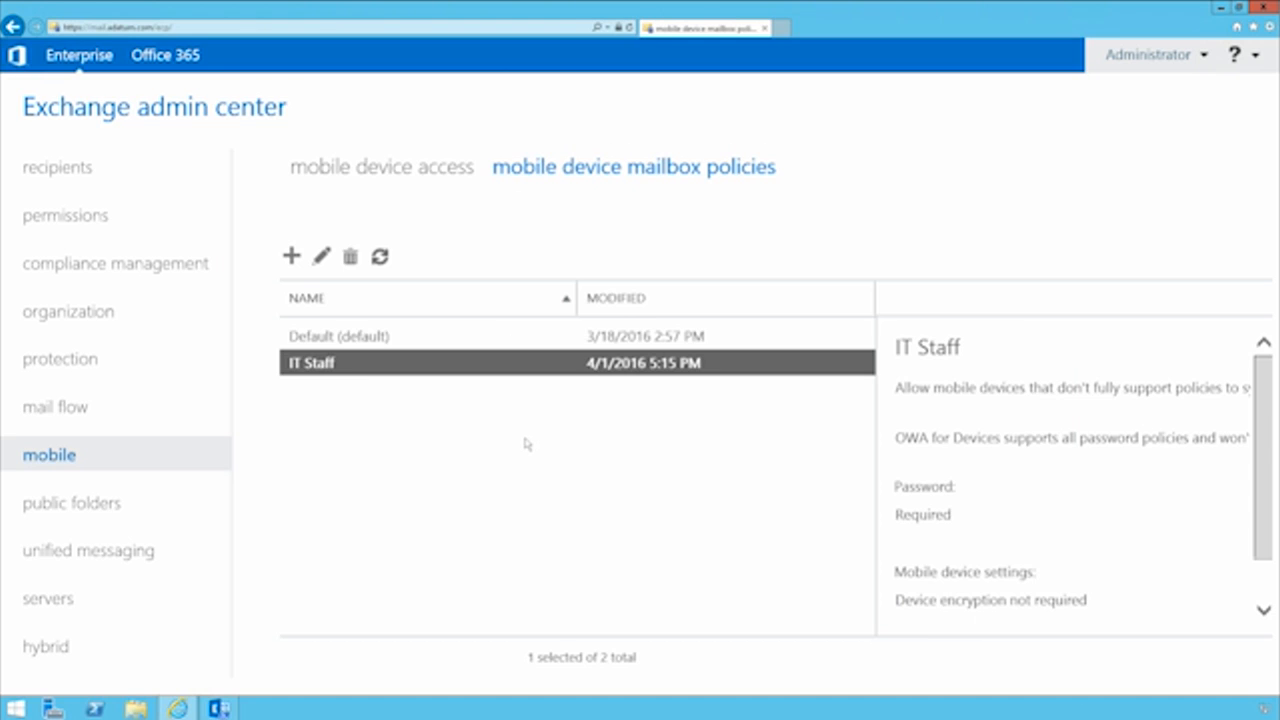